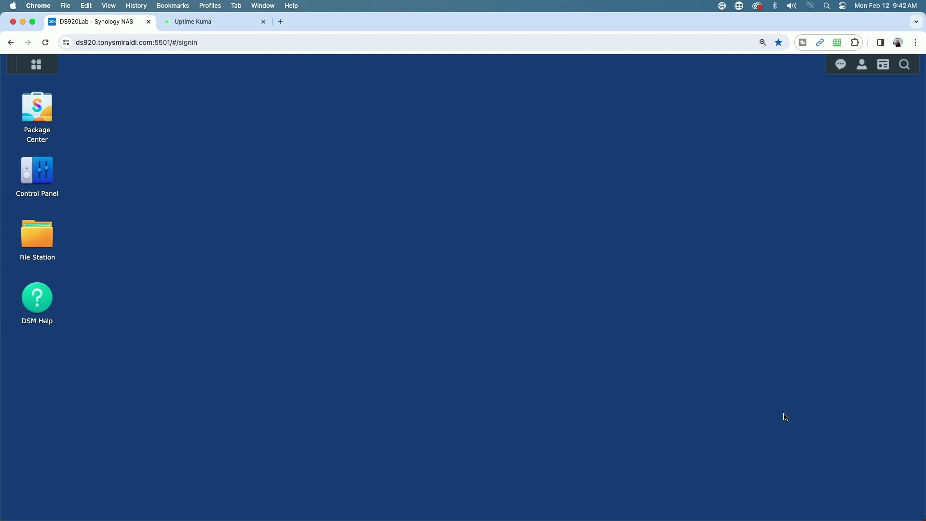
Search Package Center for 'Container' to locate the installed Container Manager package
left_click(37, 107)
left_click(313, 113)
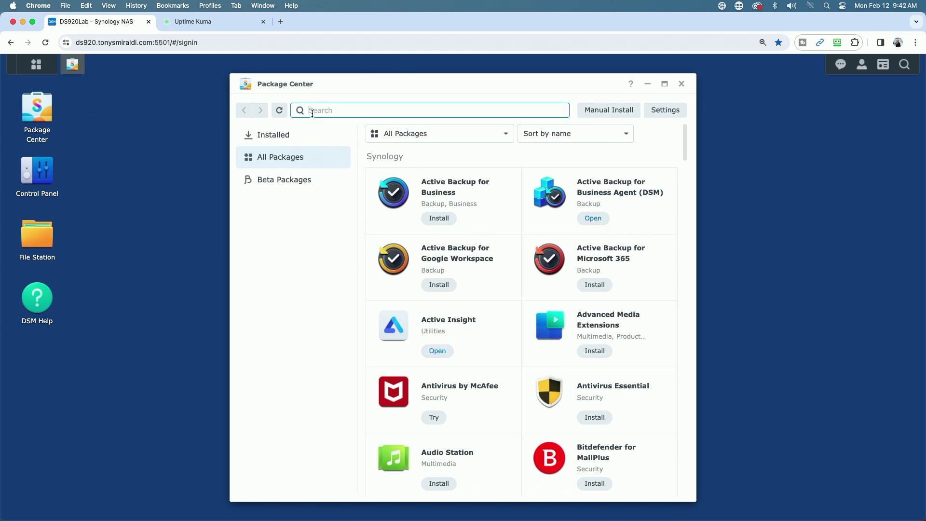
type("Container")
key("Return")
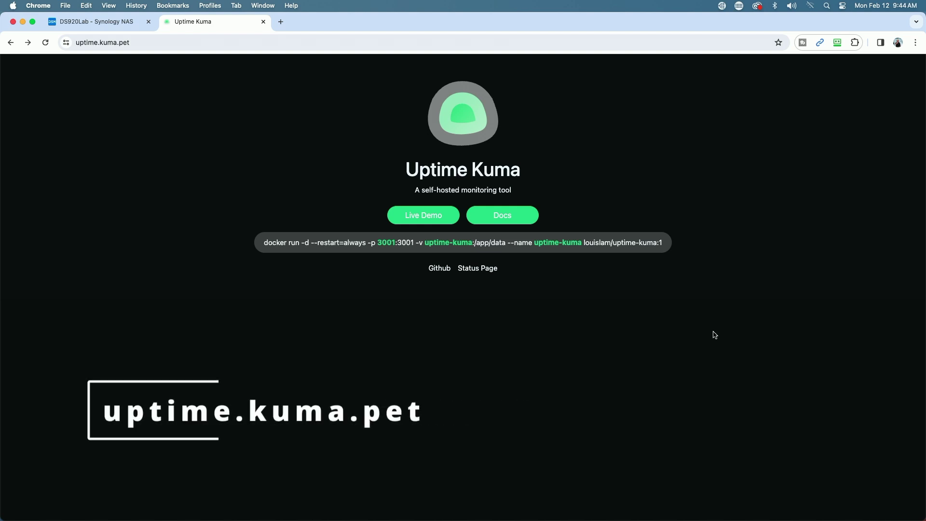
Open the How to Install page of the Uptime Kuma documentation wiki
left_click(503, 220)
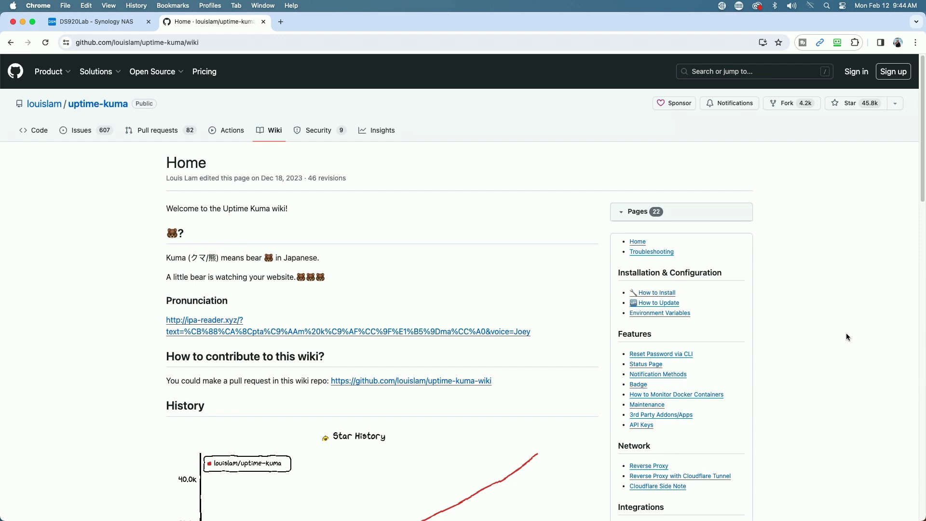
left_click(656, 297)
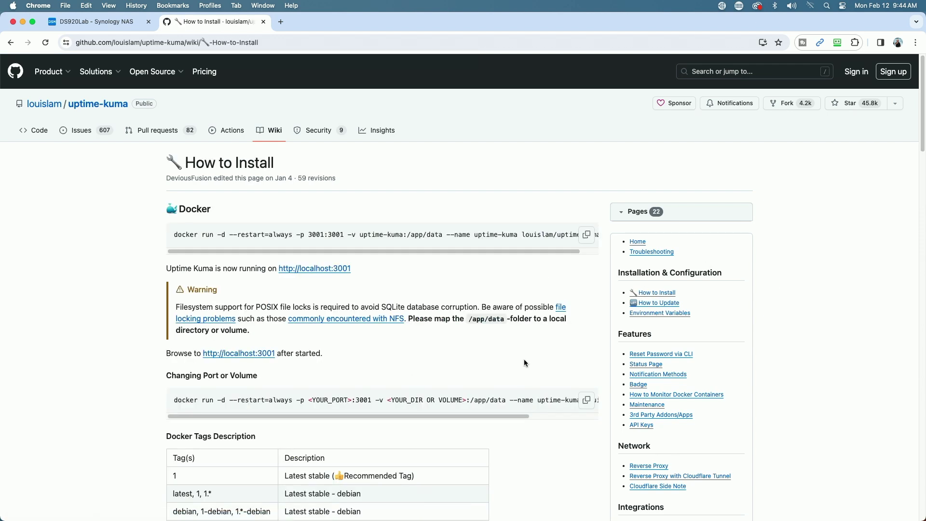
scroll(526, 358, "down", 3)
scroll(526, 357, "down", 10)
scroll(527, 357, "up", 2)
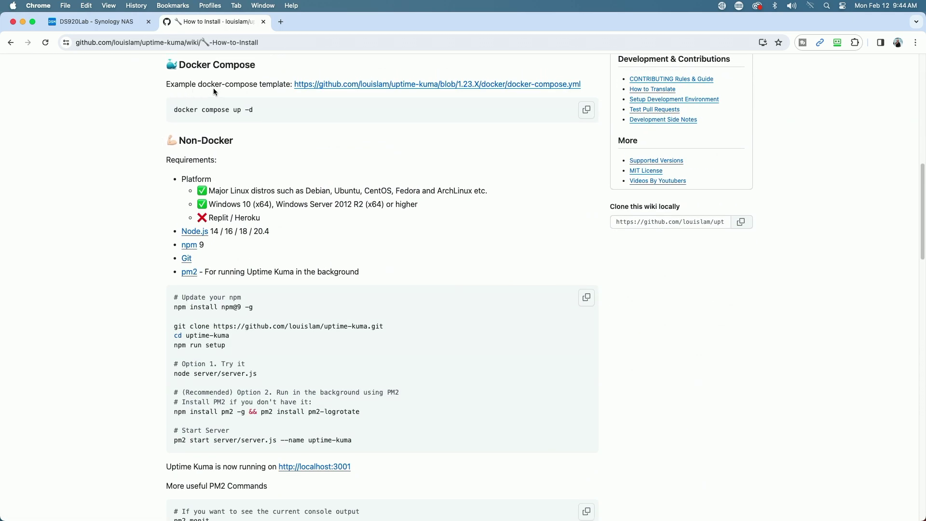
Open the example docker-compose.yml and copy all 14 of its lines
left_click(396, 86)
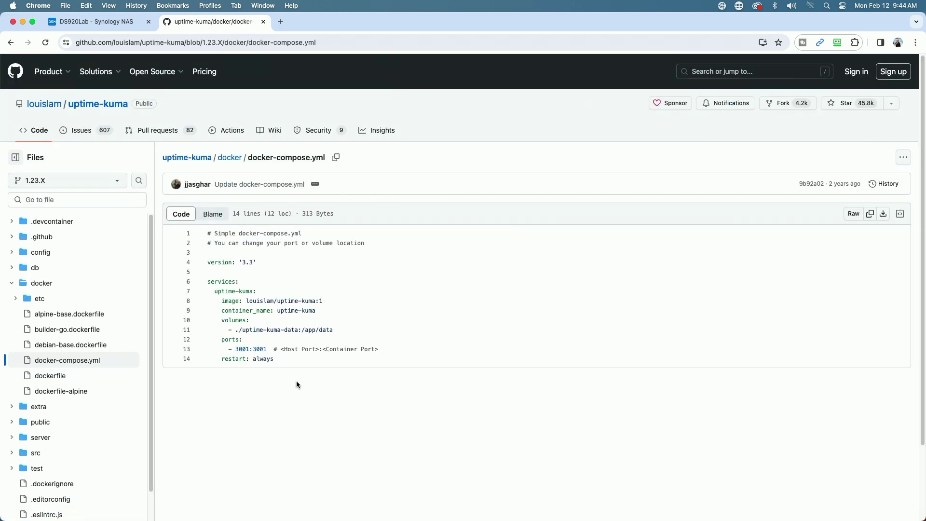
left_click_drag(282, 359, 197, 256)
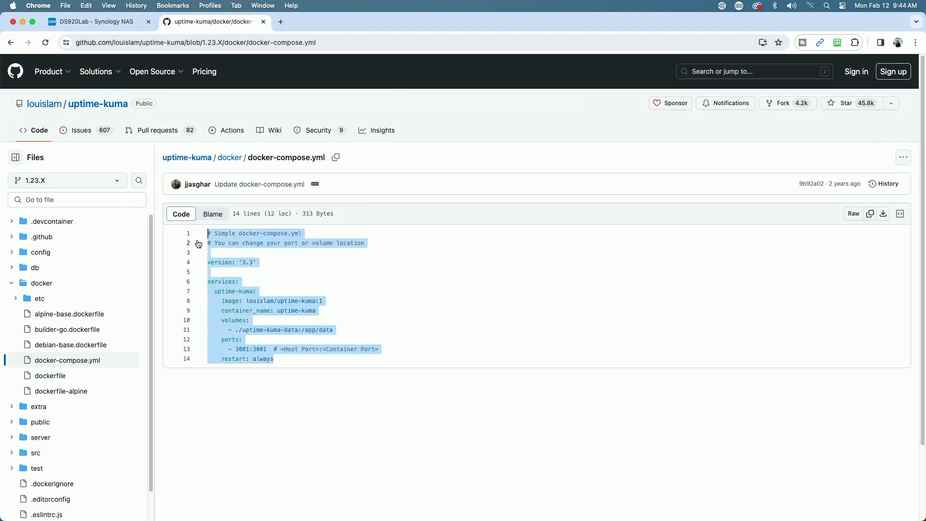
right_click(237, 298)
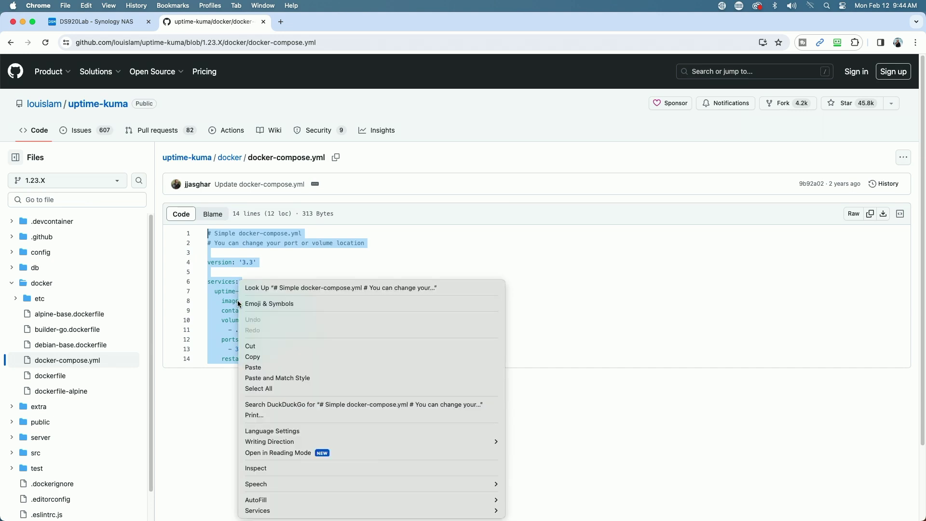
left_click(266, 356)
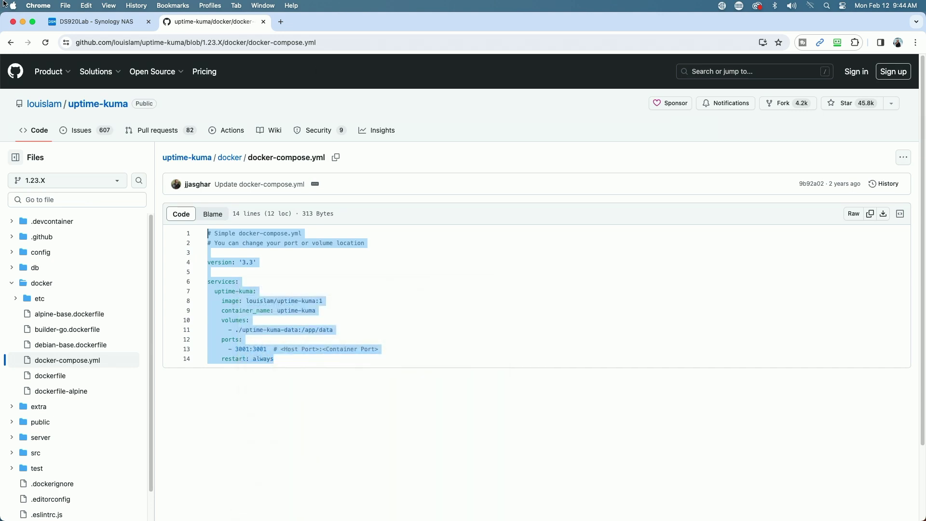
Back on the NAS tab, launch Container Manager and view its Project list
left_click(88, 25)
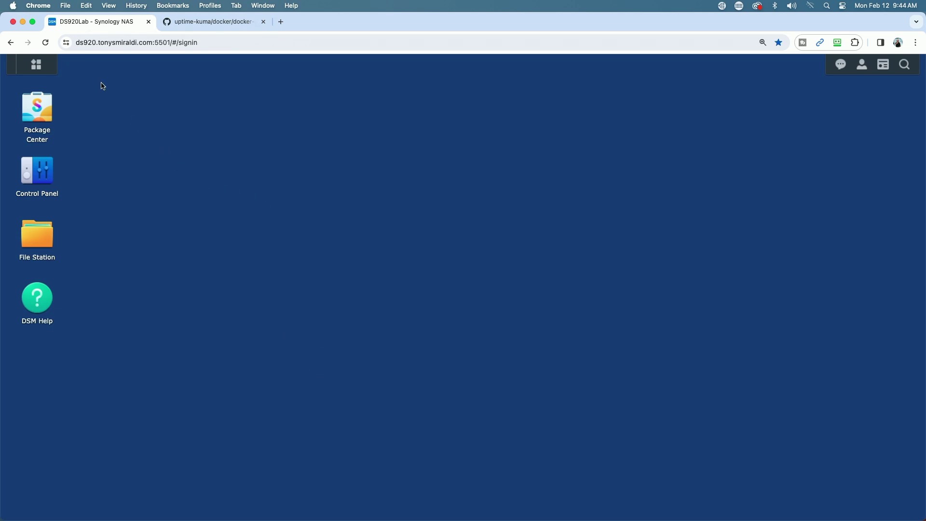
left_click(36, 64)
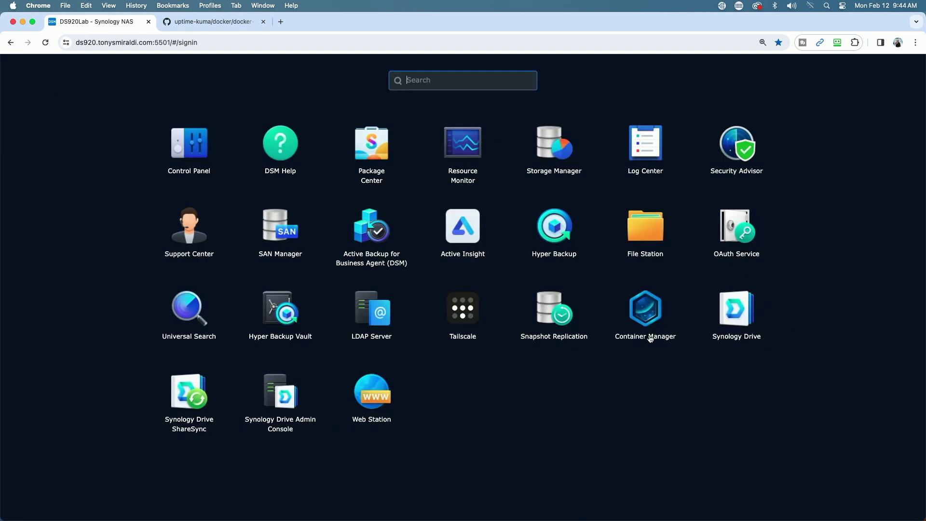
left_click(645, 309)
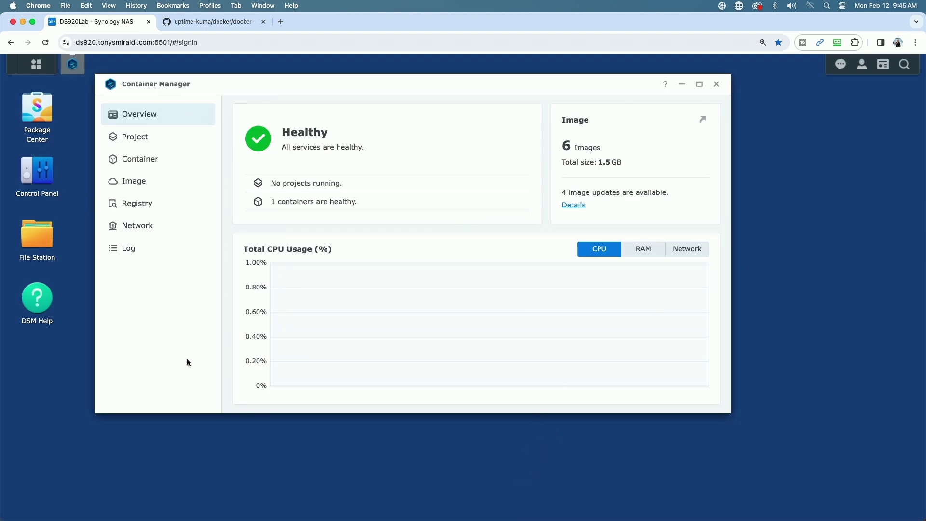
left_click(142, 140)
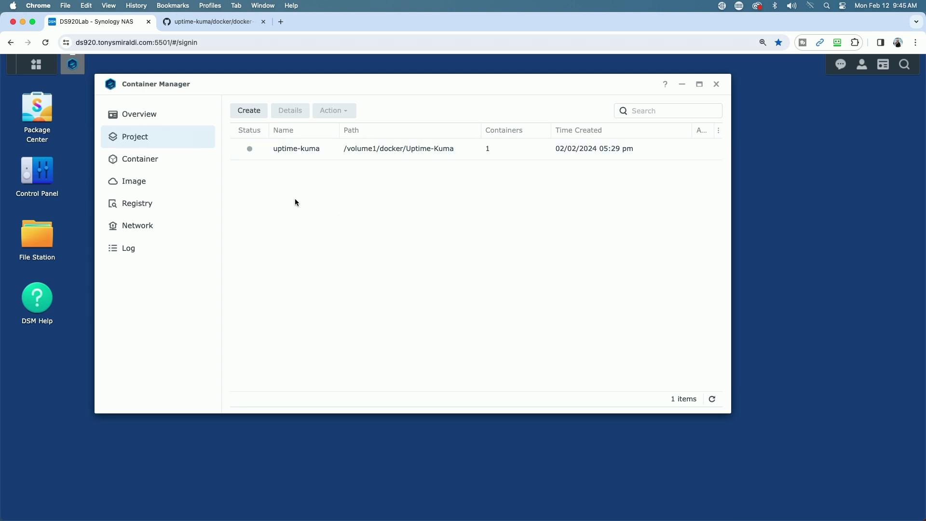
Start a new project named uptime-kuma-test and bring up File Station on the docker share
left_click(249, 111)
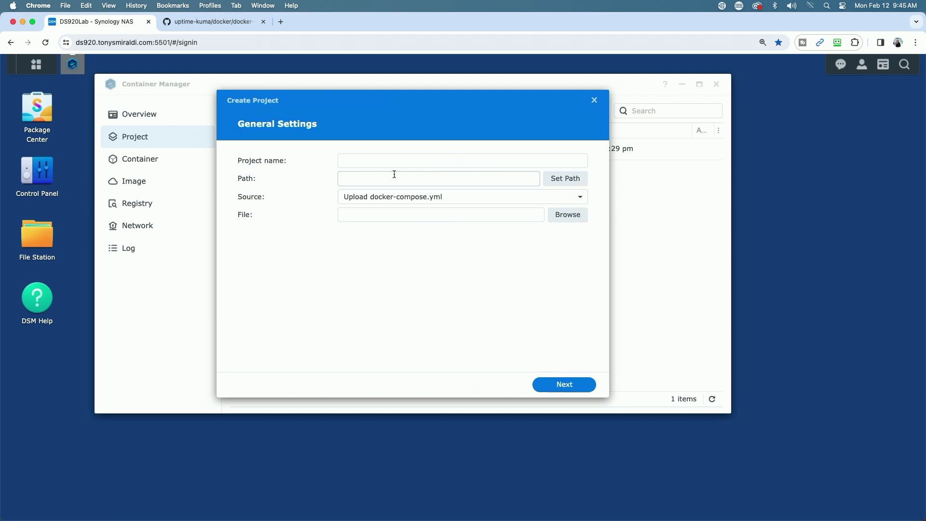
left_click(357, 160)
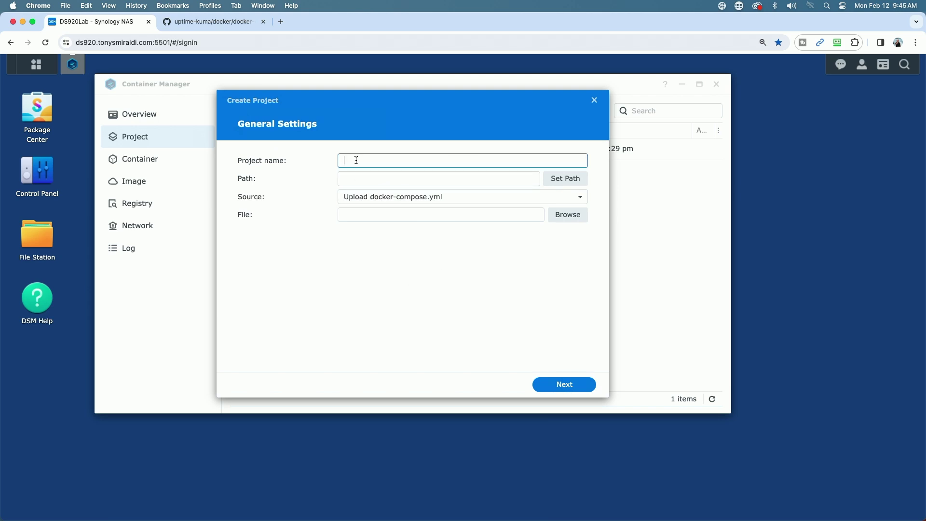
type("upr")
type("ime")
type("-kuma-te")
type("st")
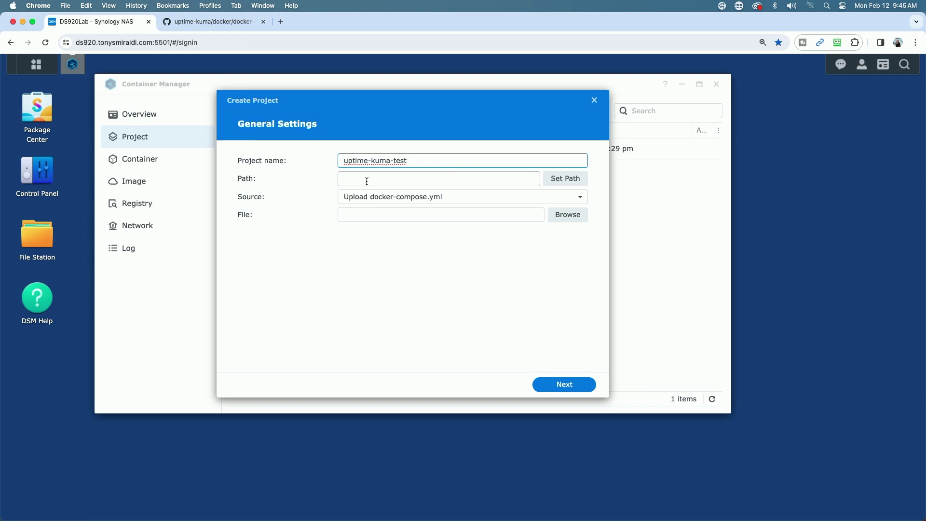
left_click(40, 242)
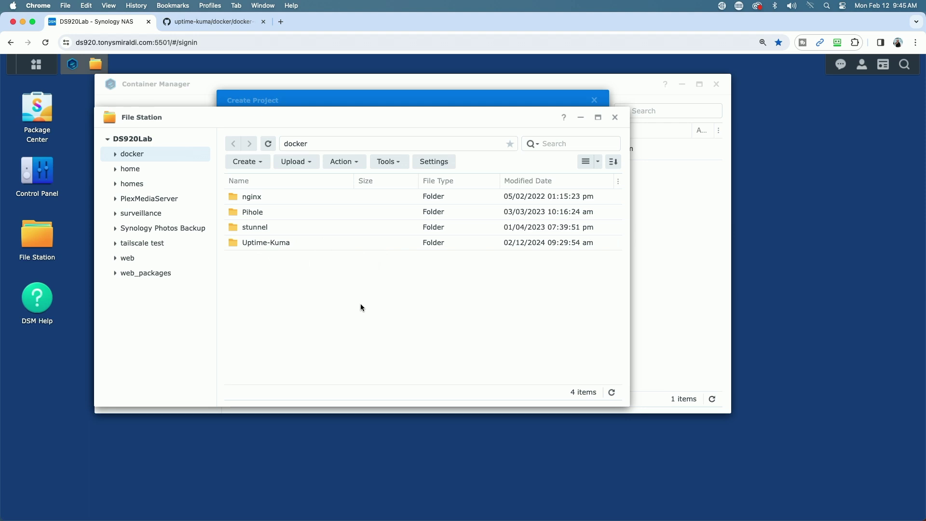
Create a folder named Uptime-Kuma-Test in the docker share
left_click(244, 163)
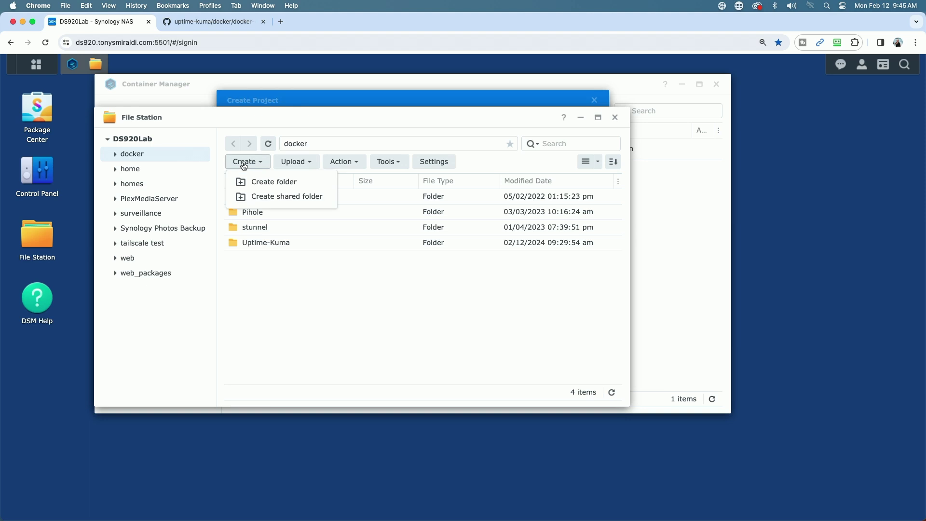
left_click(261, 184)
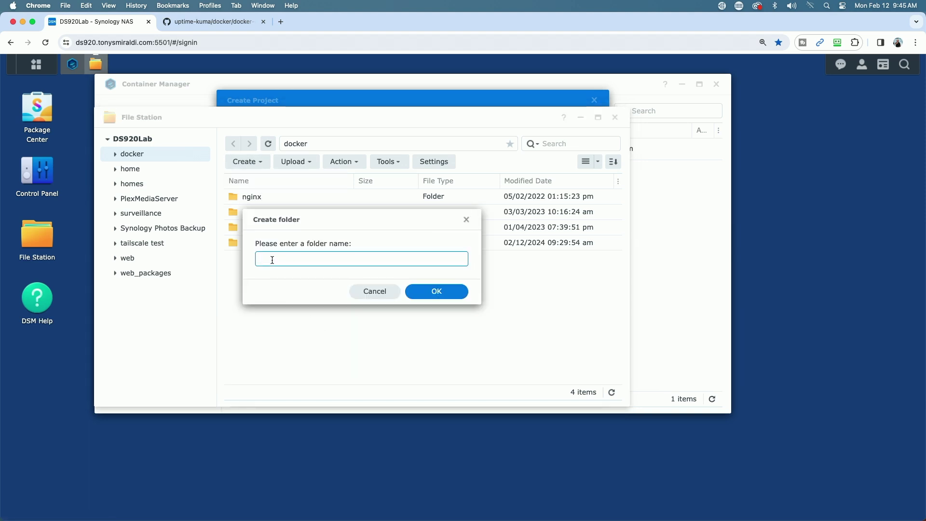
type("Uptime-Kuma-")
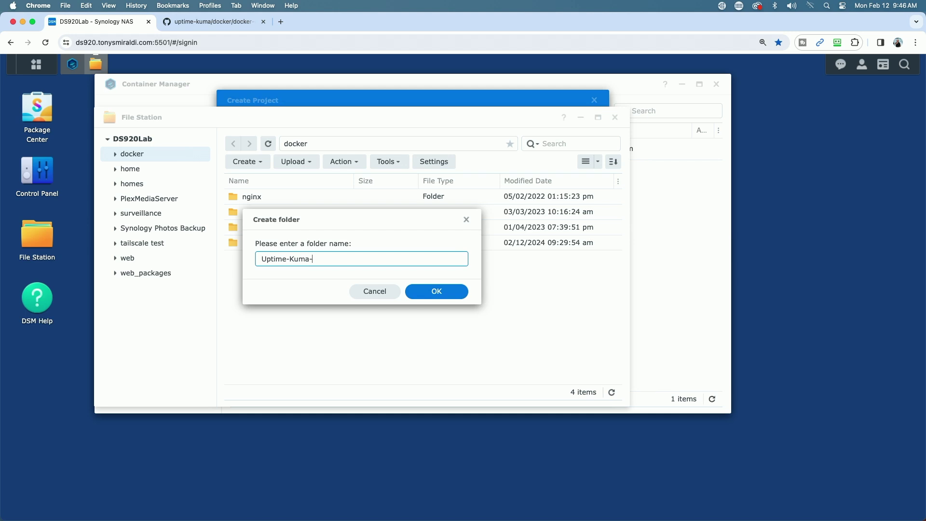
type("Test")
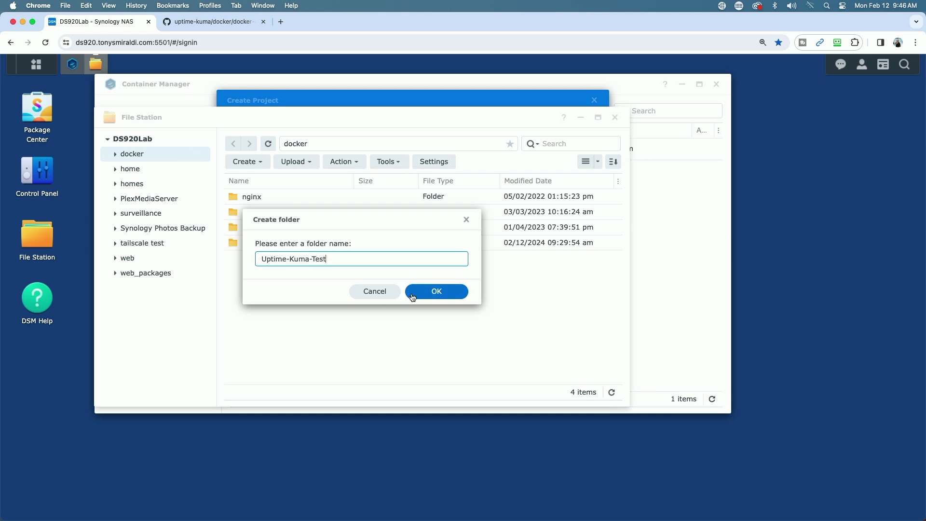
left_click(435, 292)
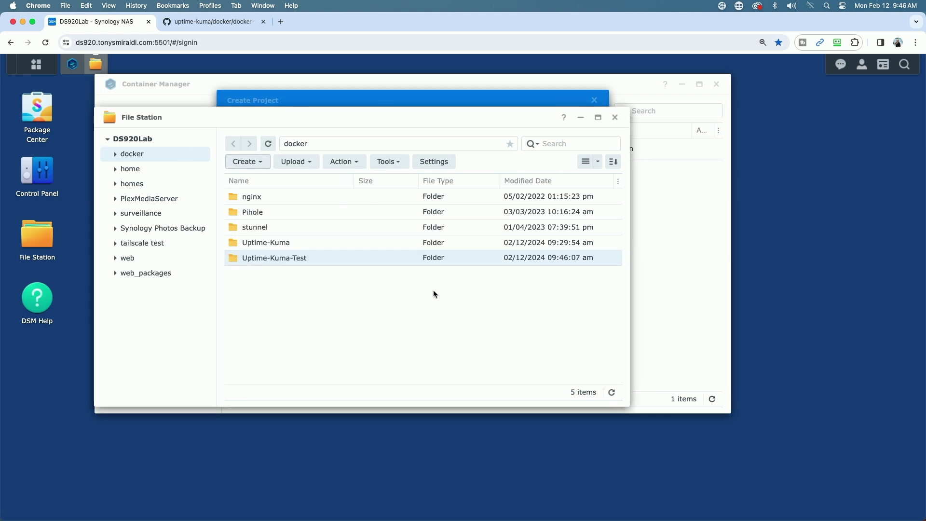
Inside Uptime-Kuma-Test, create a subfolder named data
double_click(232, 259)
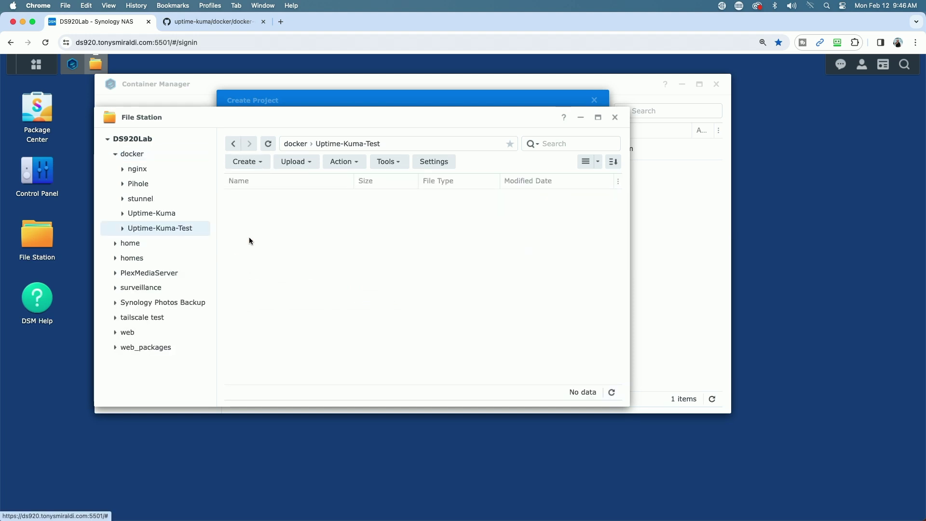
left_click(255, 164)
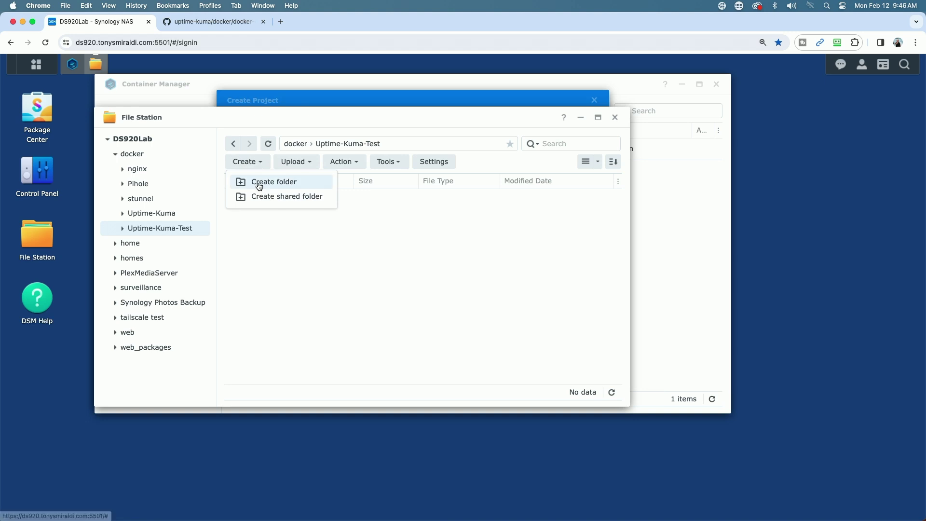
left_click(258, 182)
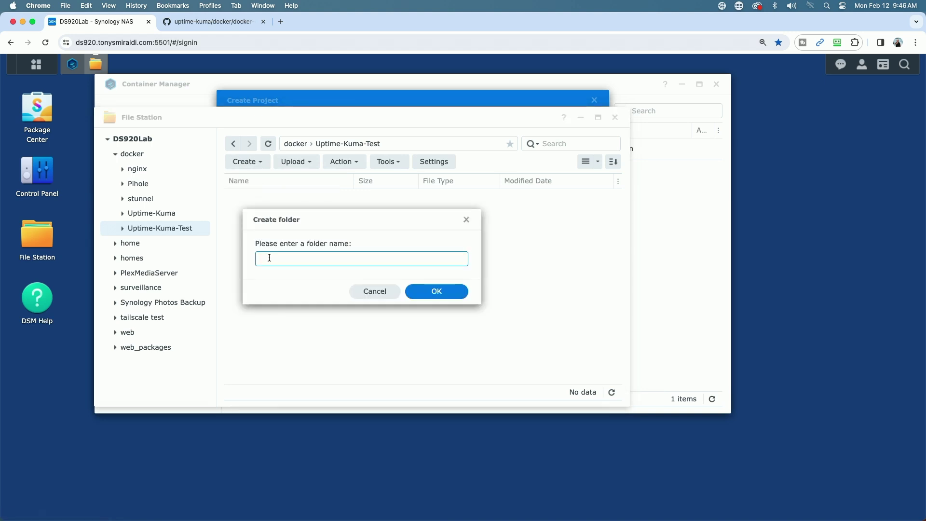
type("data")
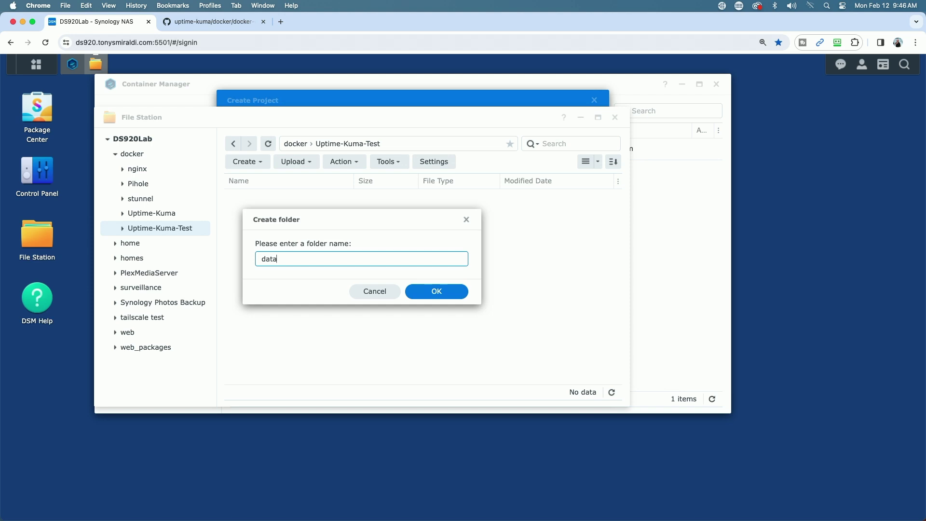
left_click(419, 290)
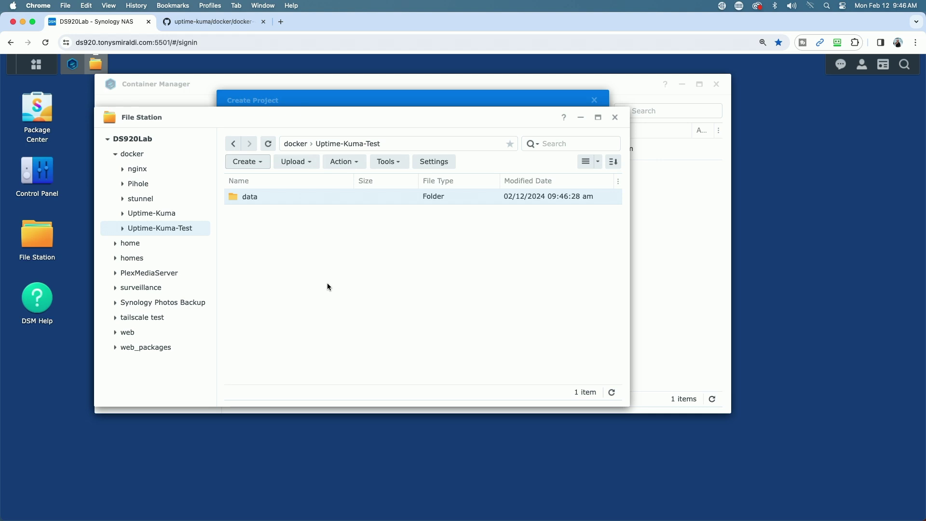
Set the project path to /docker/Uptime-Kuma-Test in the Create Project dialog
left_click(348, 97)
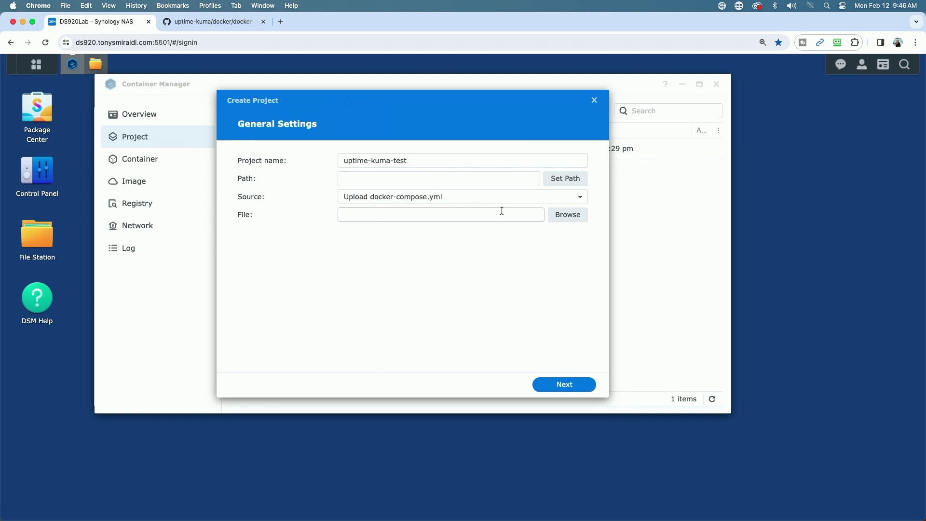
left_click(568, 177)
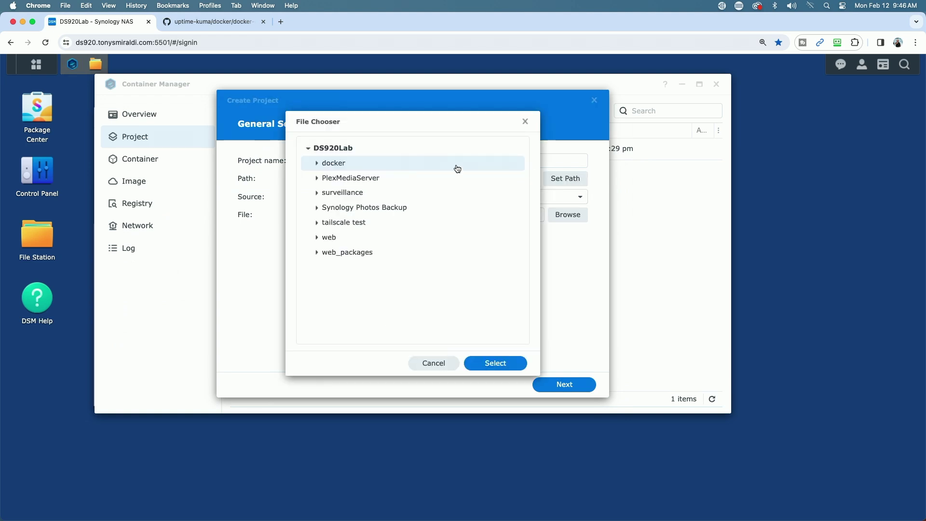
double_click(434, 165)
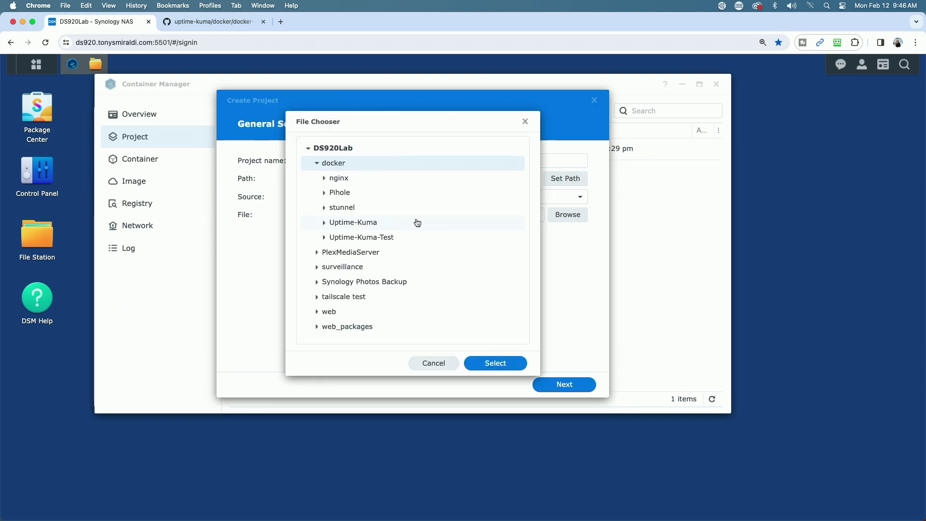
left_click(353, 239)
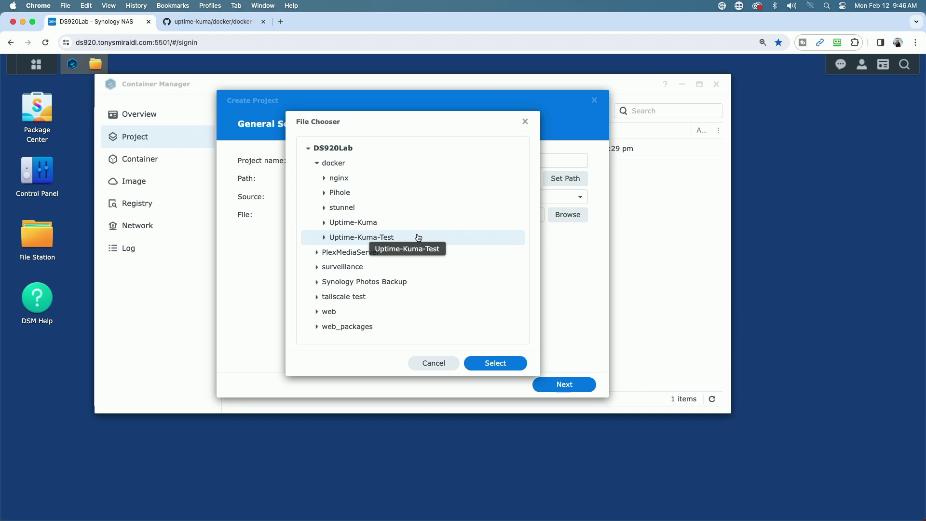
left_click(492, 365)
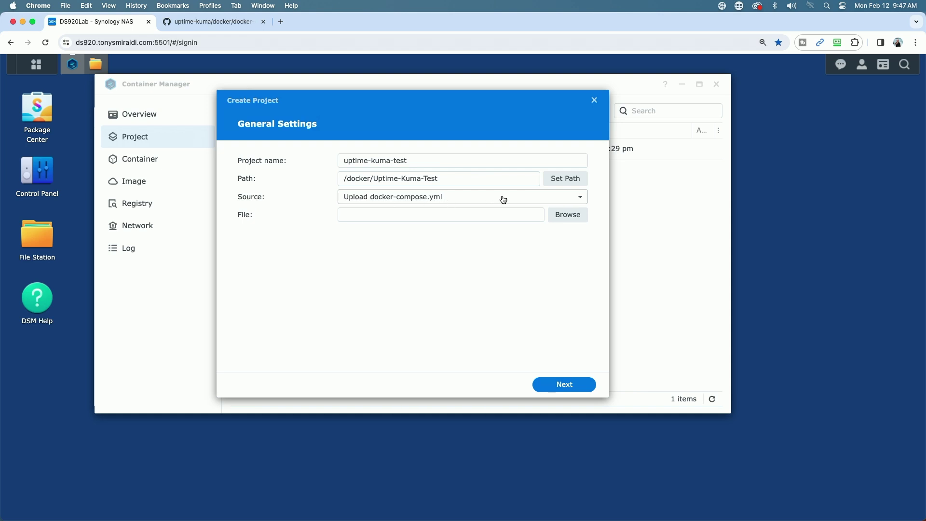
left_click(583, 199)
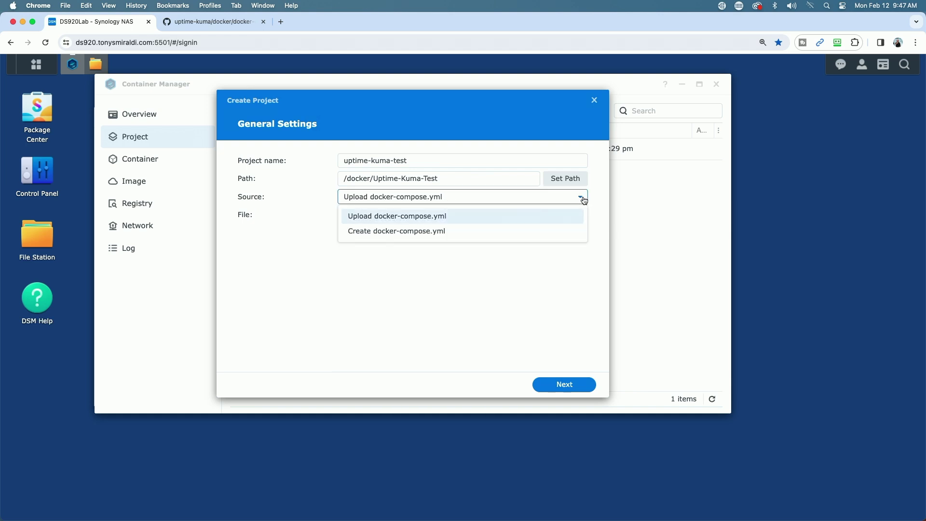
Choose Create docker-compose.yml as source, paste the 14-line compose file, and select line 11's volume path
left_click(381, 232)
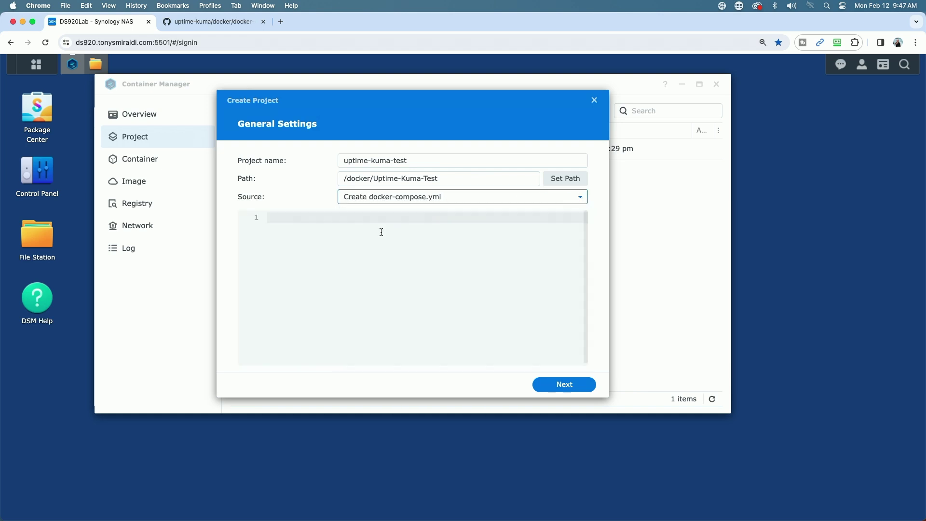
left_click(278, 217)
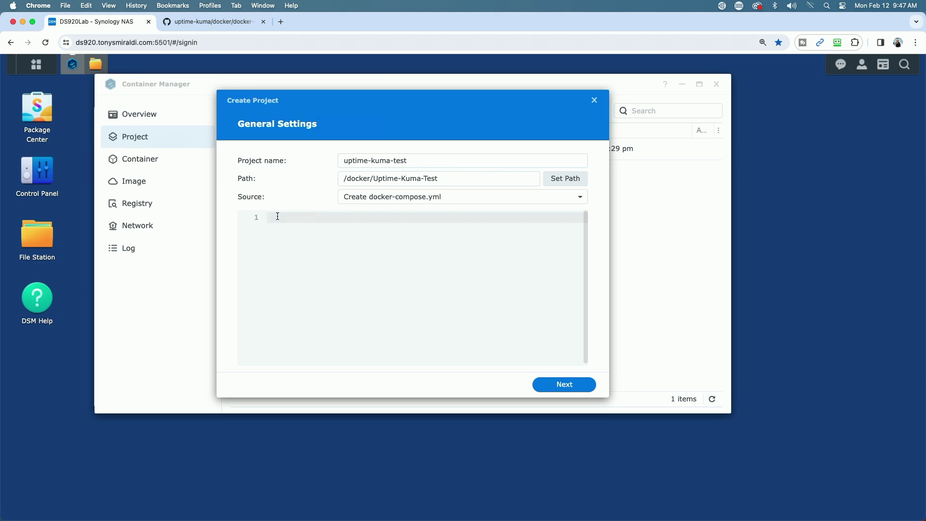
type("# Simple docker-compose.yml # You can change your port or volume location  version: '3.3'  services:   uptime-kuma:     image: louislam/uptime-kuma:1     container_name: uptime-kuma     volumes:       - ./uptime-kuma-data:/app/data     ports:       - 3001:3001  # <Host Port>:<Container Port>     restart: always")
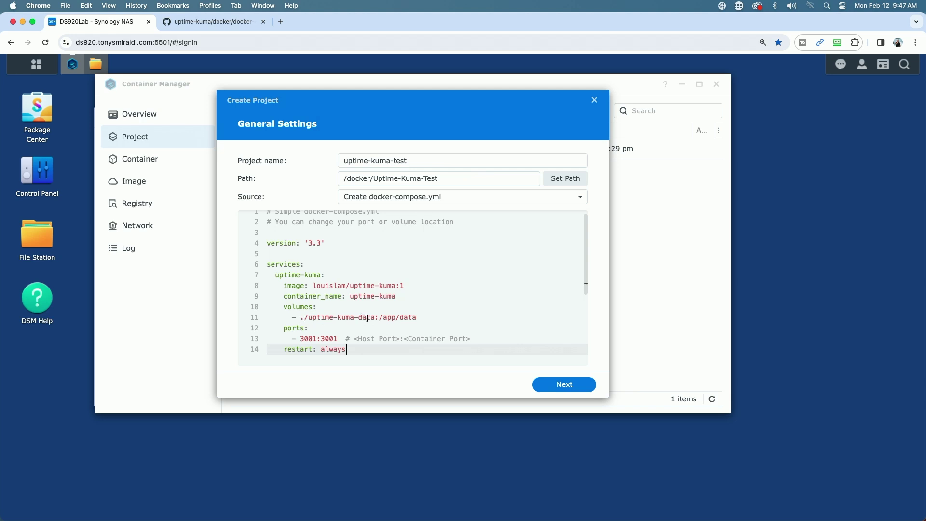
left_click(367, 317)
left_click_drag(365, 316, 300, 318)
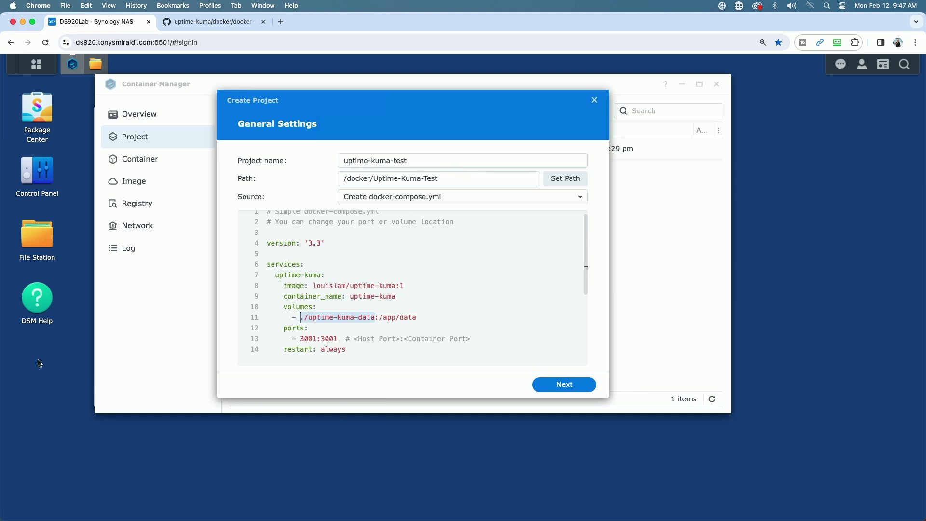
Copy the data folder's location /volume1/docker/Uptime-Kuma-Test/data from its File Station properties
left_click(41, 236)
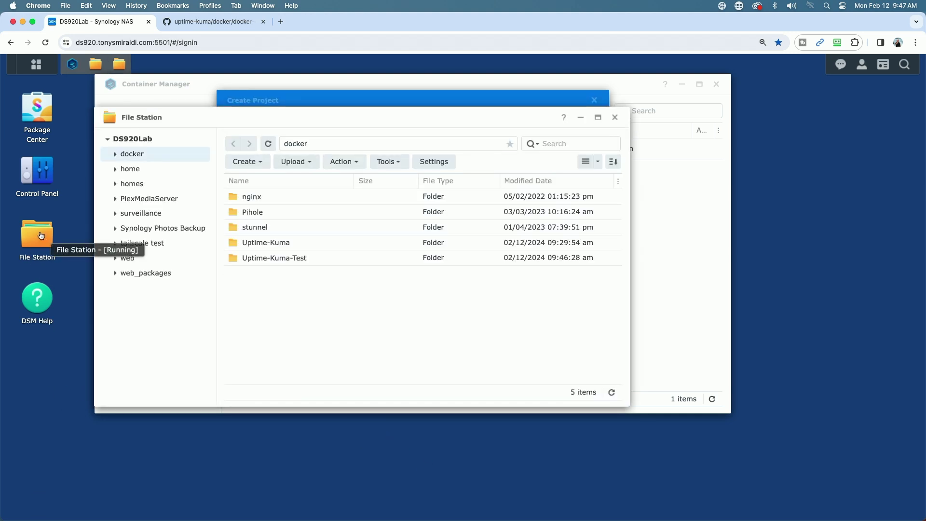
left_click(233, 259)
double_click(232, 259)
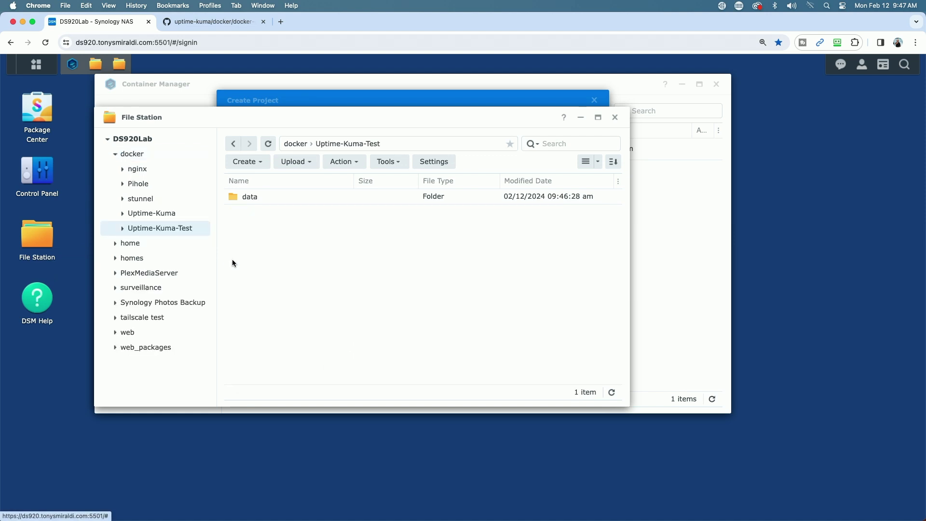
right_click(239, 196)
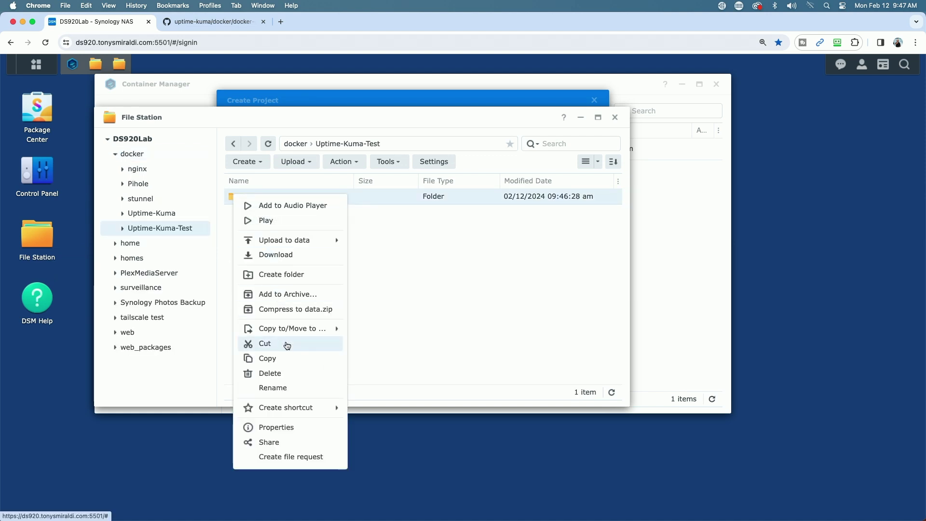
left_click(290, 427)
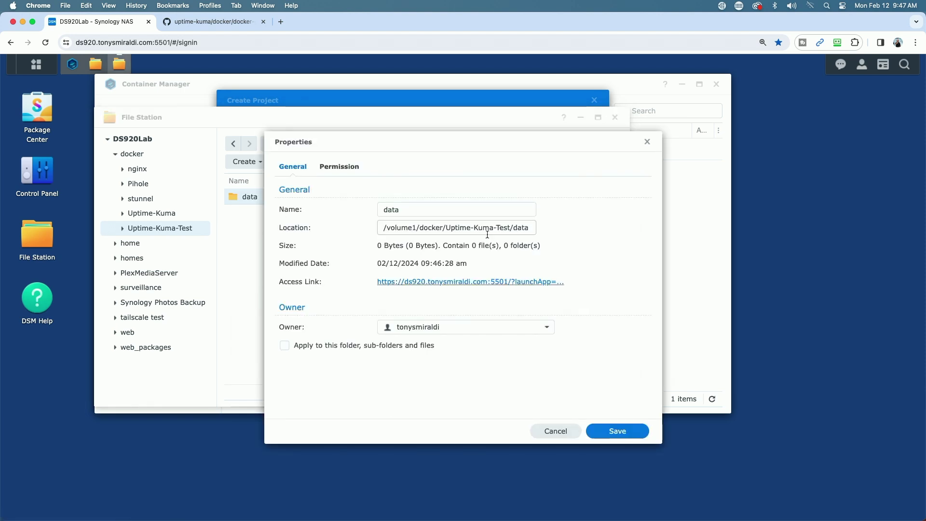
left_click_drag(530, 228, 349, 224)
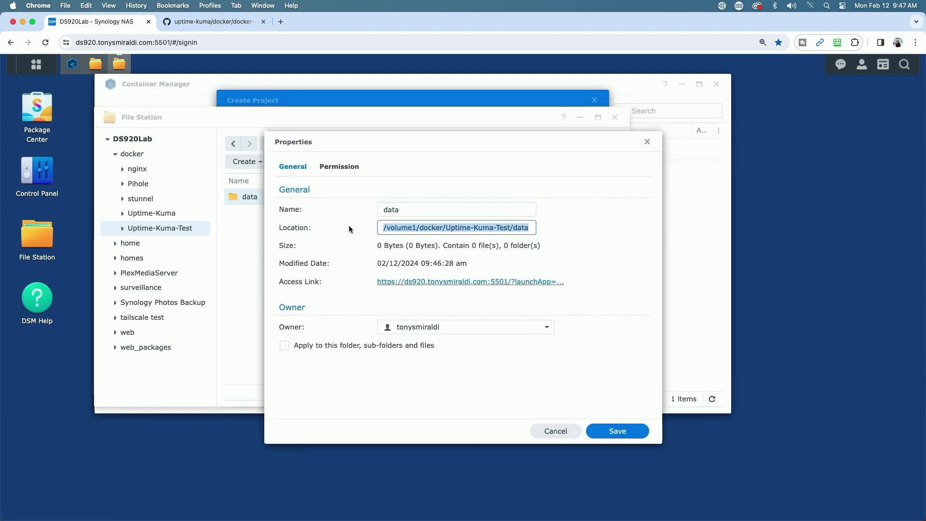
right_click(410, 226)
left_click(427, 246)
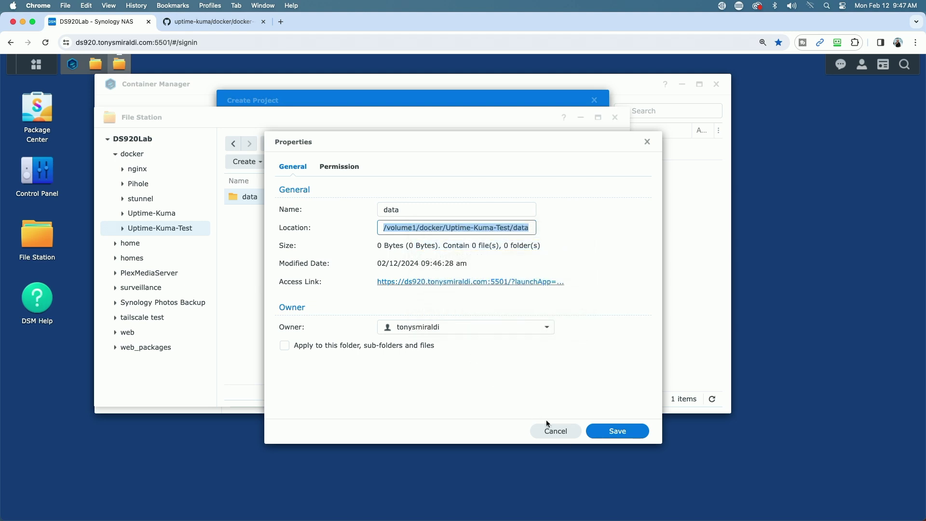
left_click(555, 431)
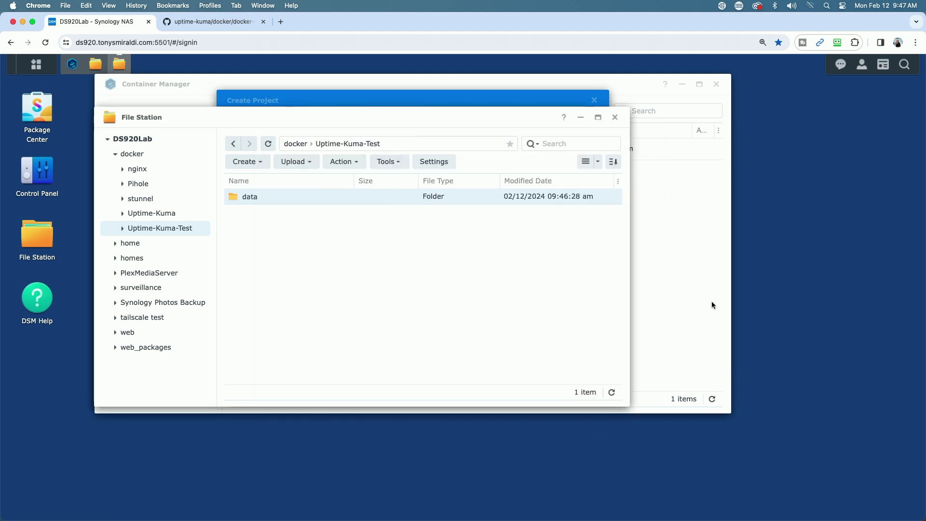
left_click(365, 95)
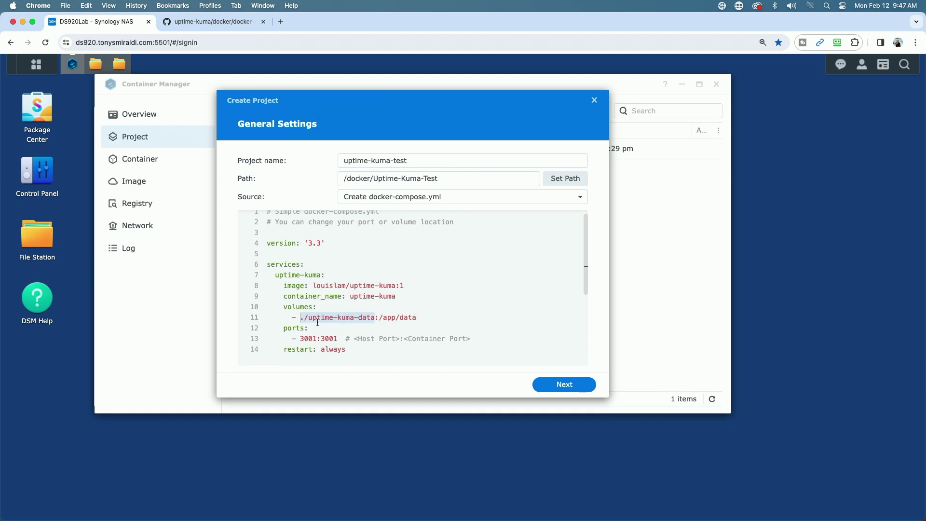
Map line 11 to /volume1/docker/Uptime-Kuma-Test/data and rename the container to uptime-kuma-test
key("super+v")
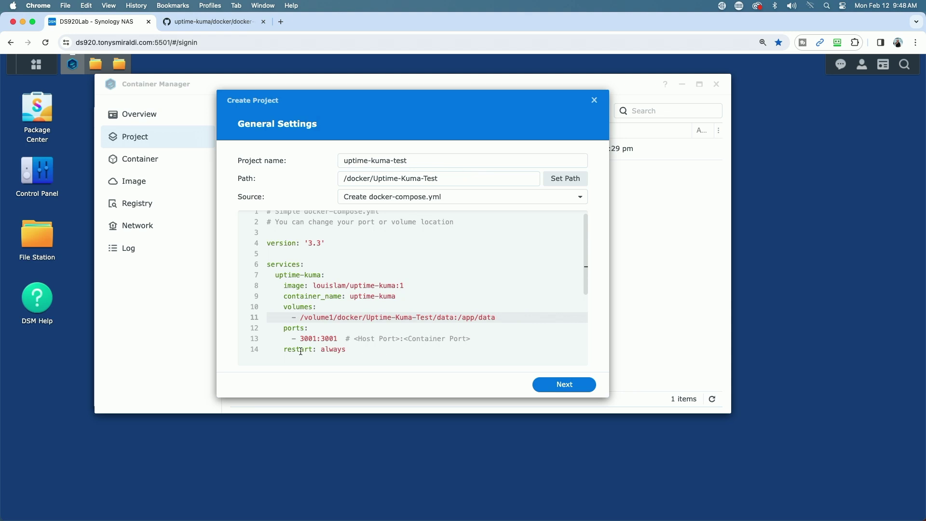
left_click(396, 296)
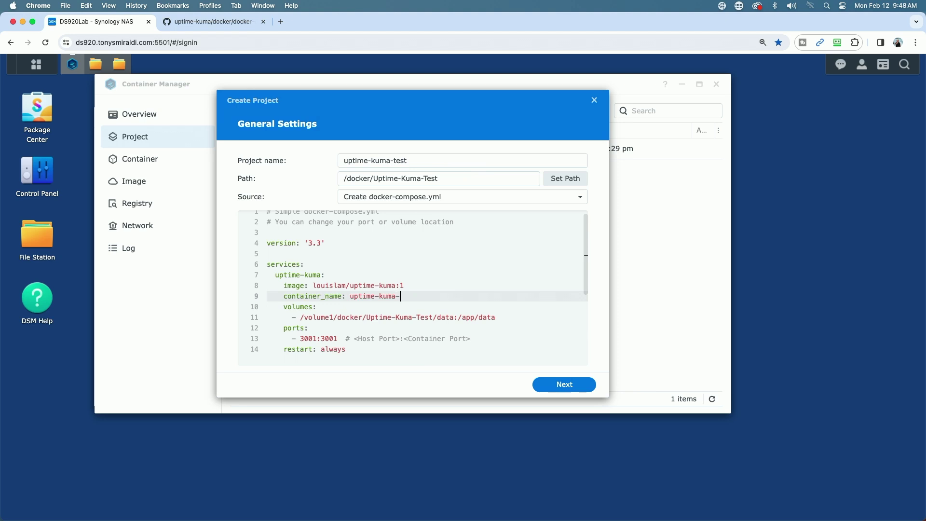
type("test")
Finish the wizard without a web portal, leaving 'Start the project once it is created' on
left_click(573, 386)
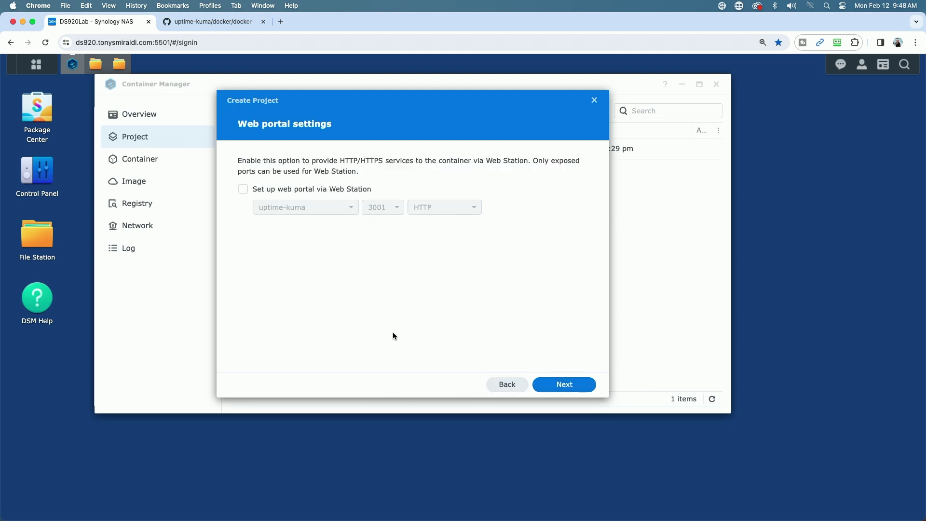
left_click(569, 386)
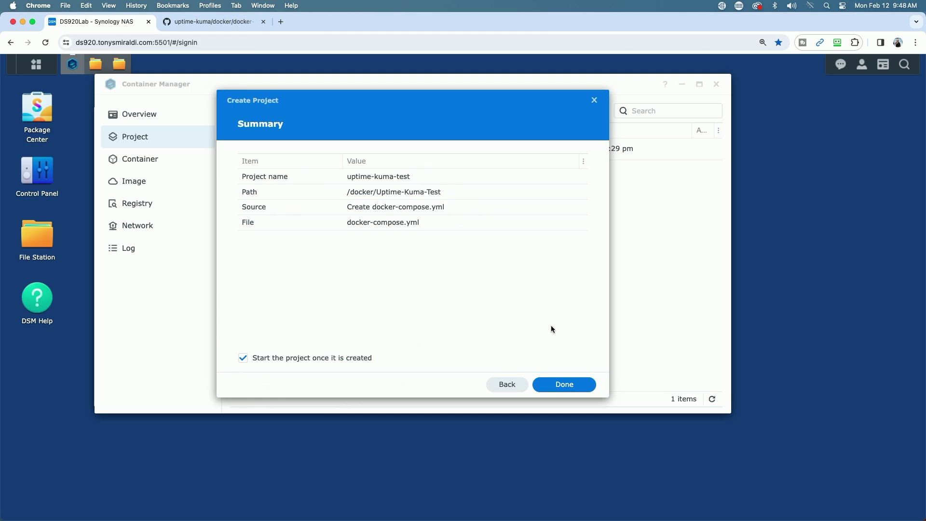
left_click(562, 386)
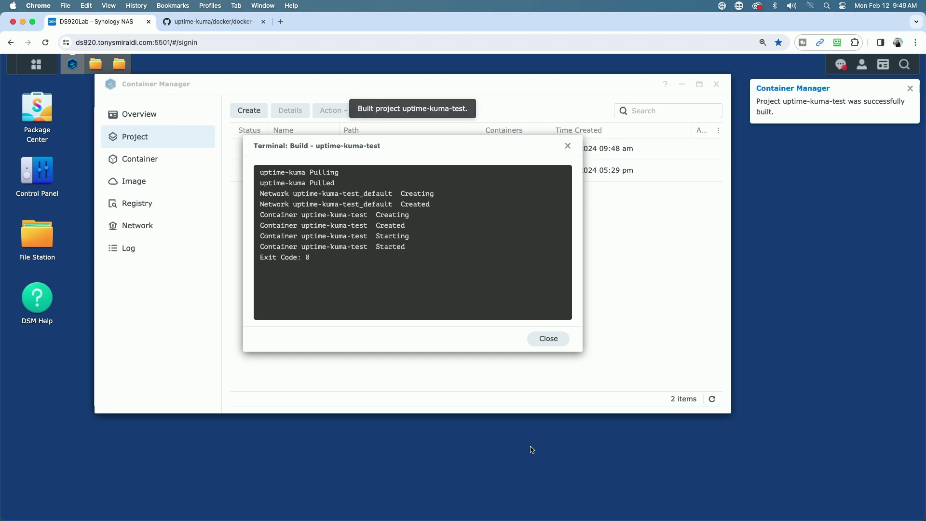
Close the finished build log so the Uptime Kuma setup page at 192.168.25.254:3001 can be loaded
left_click(549, 338)
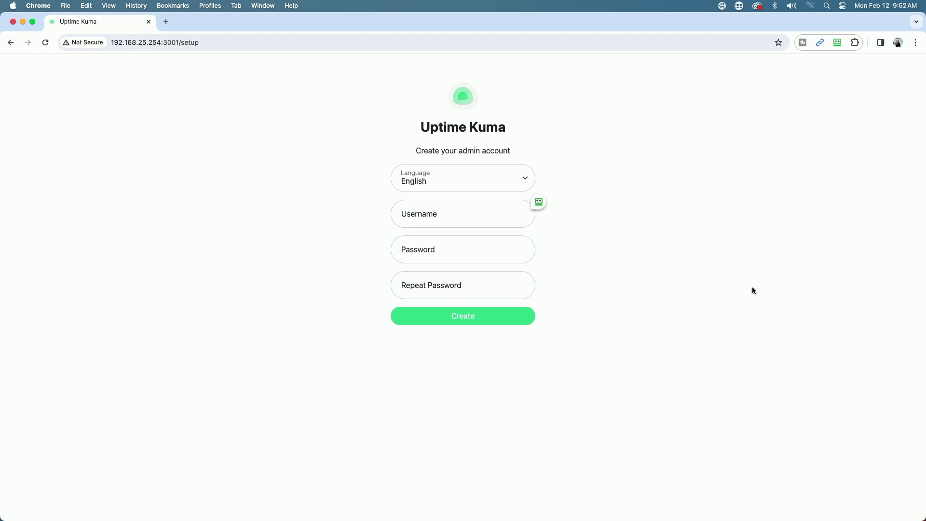
Create the Uptime Kuma admin account with a username and a password entered twice
left_click(436, 219)
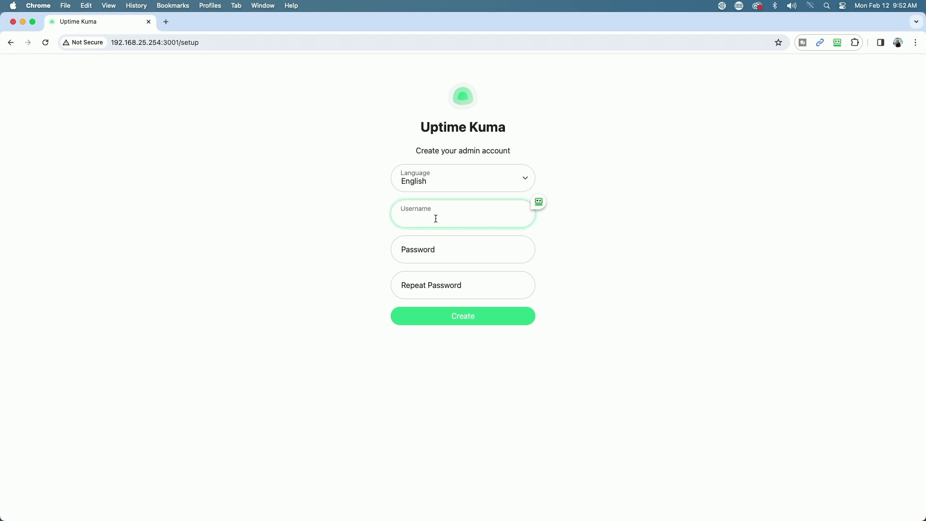
type("tony")
type("demo")
left_click(434, 253)
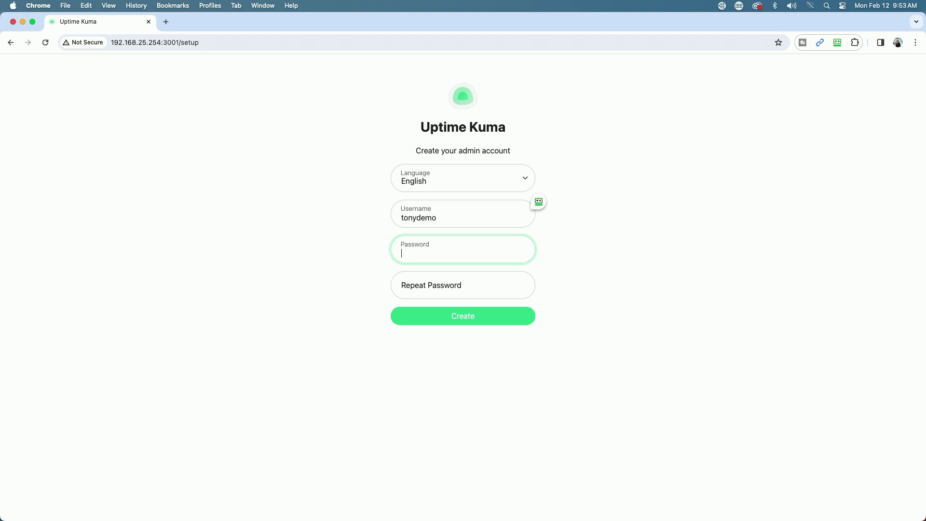
type("•••••••••••")
left_click(437, 292)
type("••••••••••")
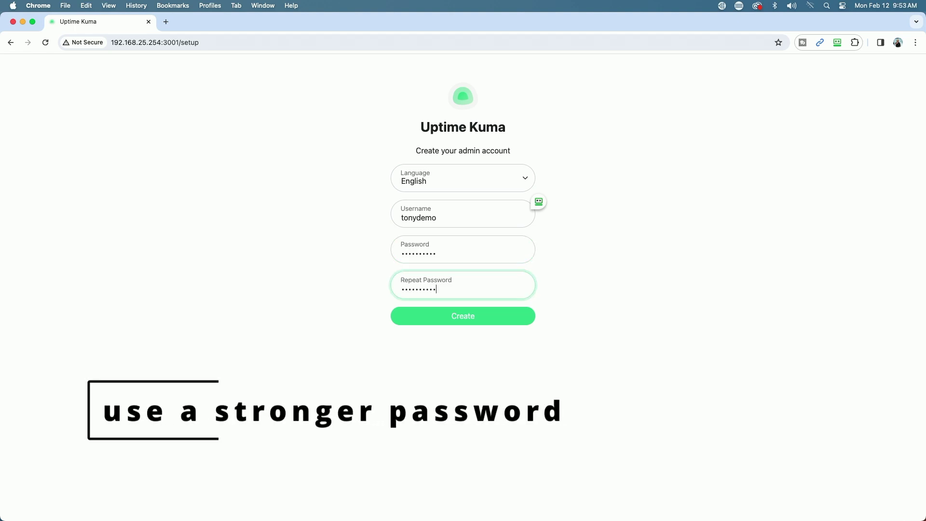
left_click(465, 319)
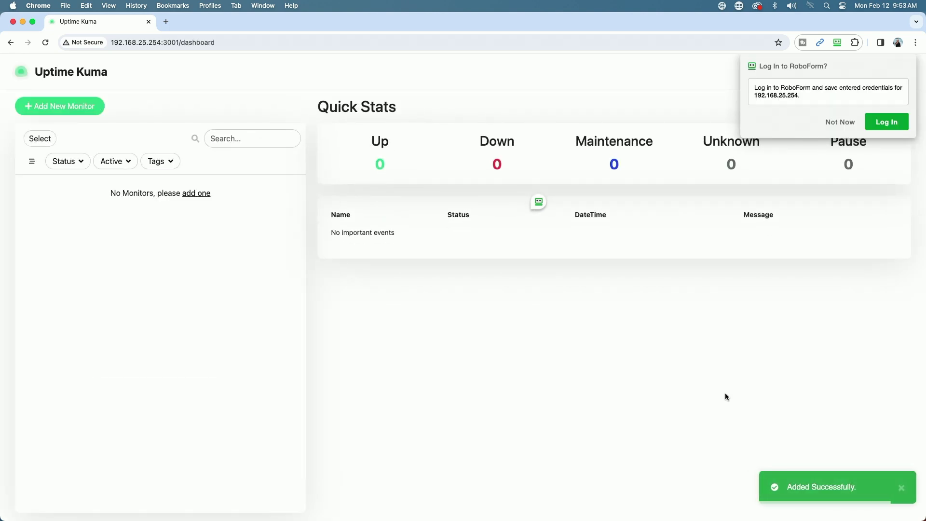
Dismiss both RoboForm prompts, declining to log in and to save the credentials
left_click(843, 121)
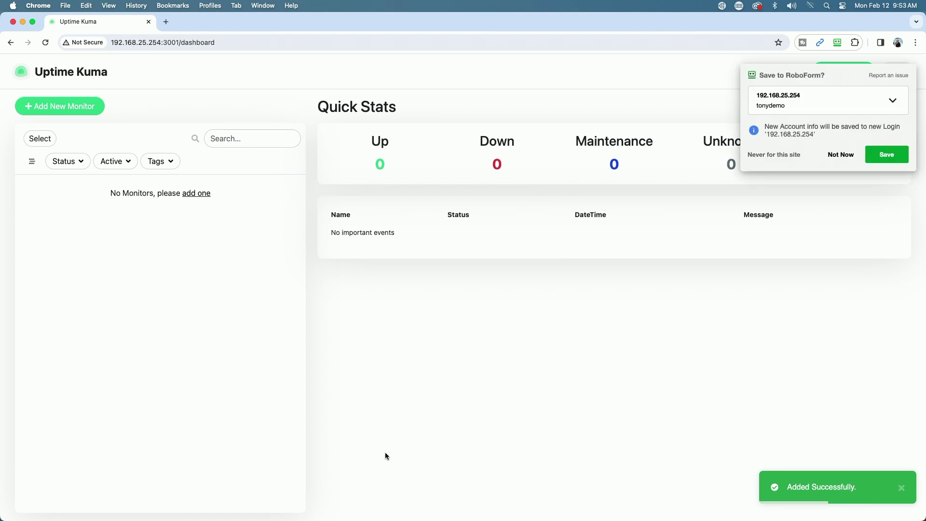
left_click(845, 155)
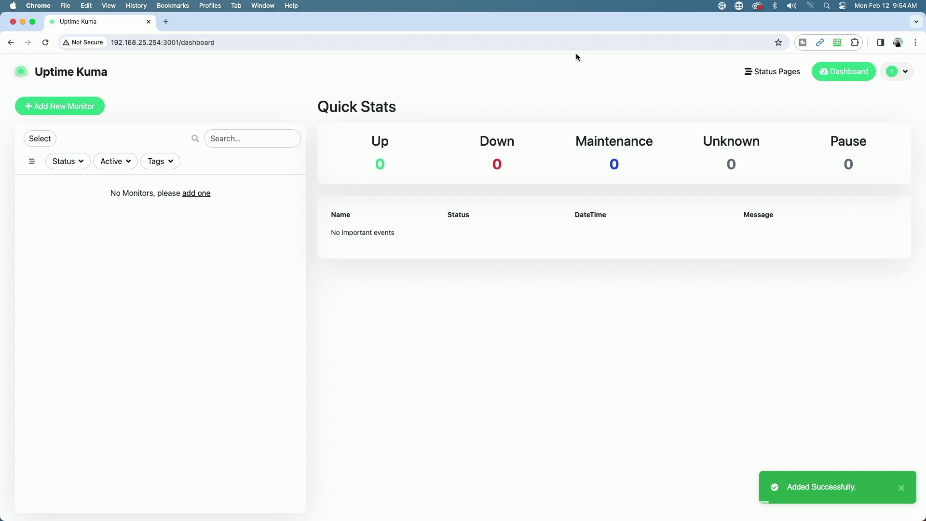
Set up a new Ping-type monitor with Friendly Name DS216 and Hostname 192.168.25.218
left_click(59, 110)
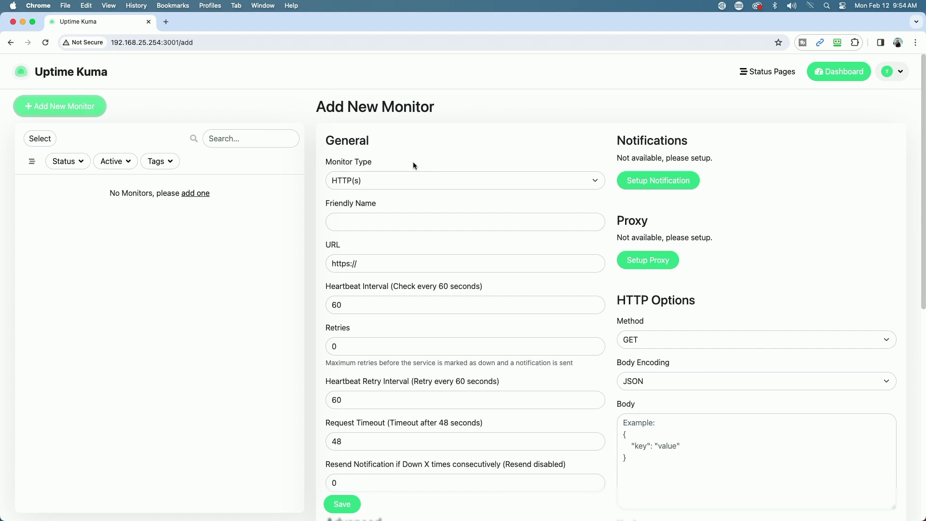
left_click(594, 180)
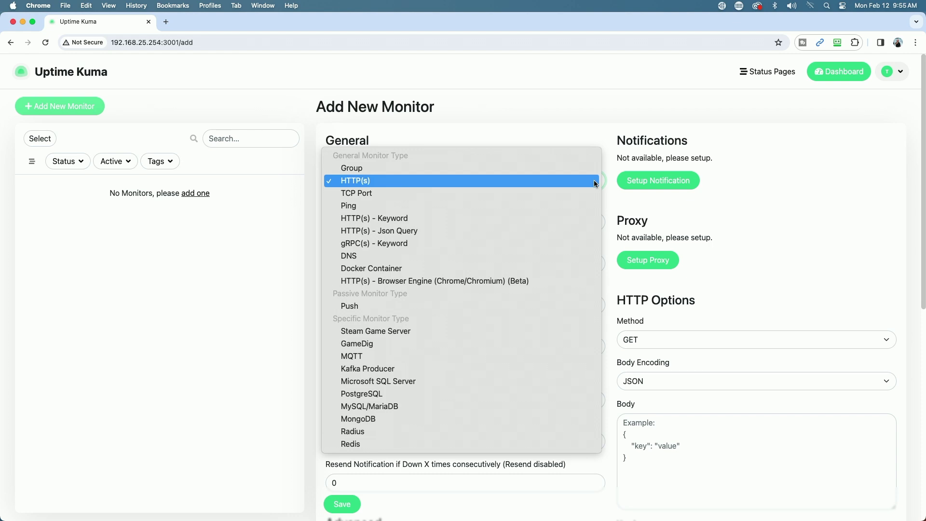
left_click(363, 206)
left_click(349, 222)
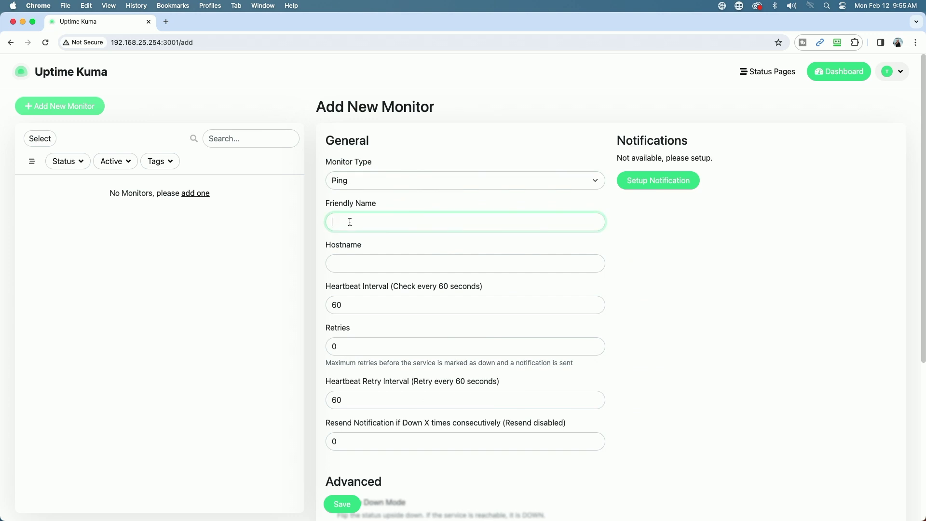
type("DS216")
left_click(357, 269)
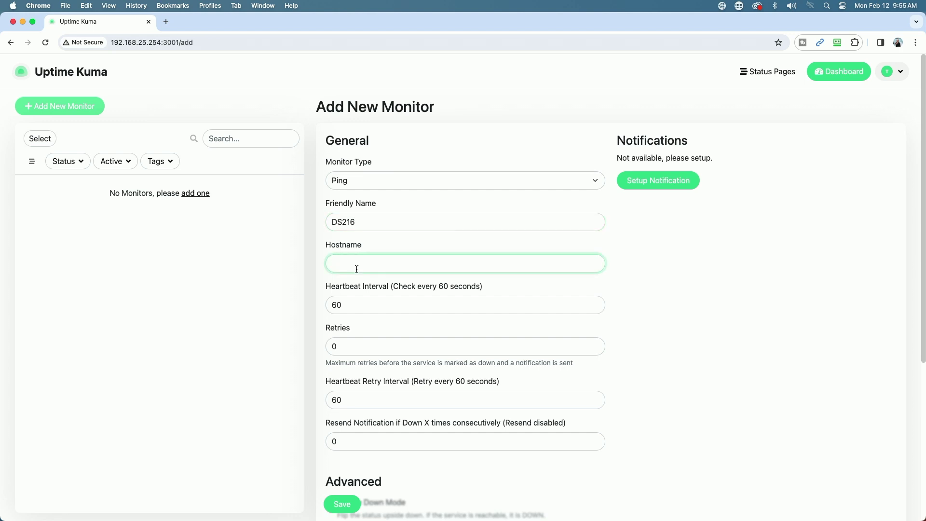
type("192.168.25.218")
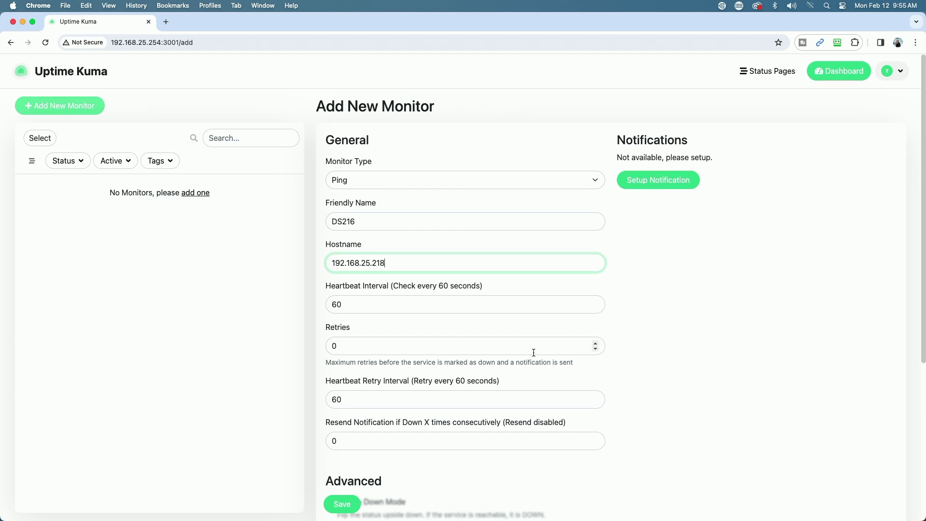
scroll(534, 352, "down", 1)
scroll(610, 366, "down", 1)
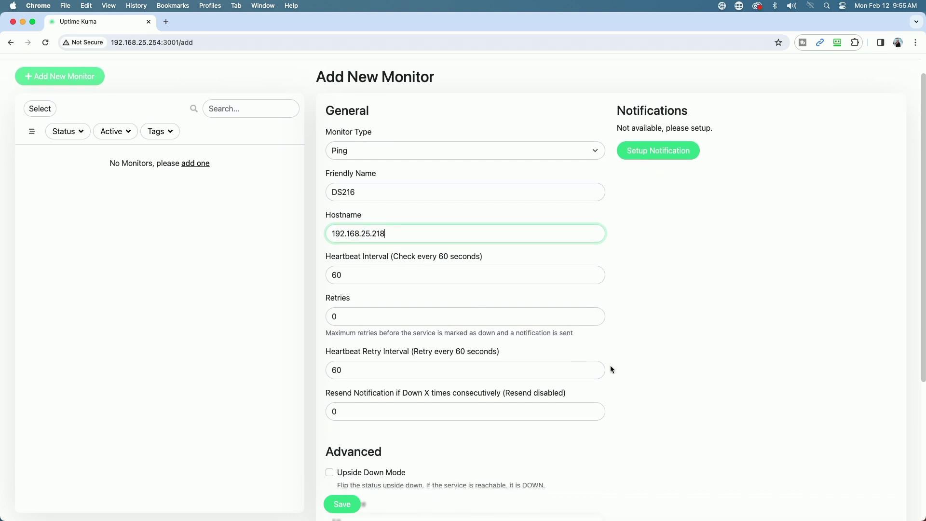
scroll(610, 366, "down", 7)
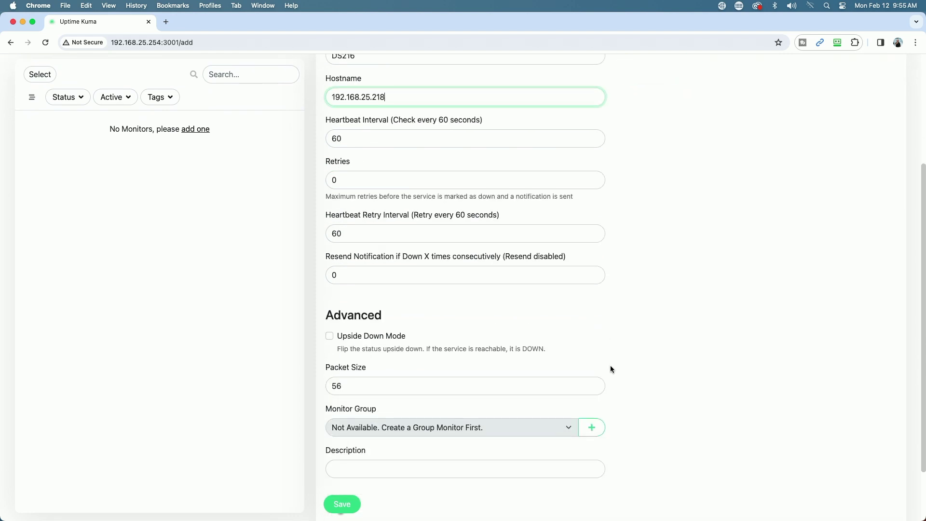
scroll(610, 366, "down", 4)
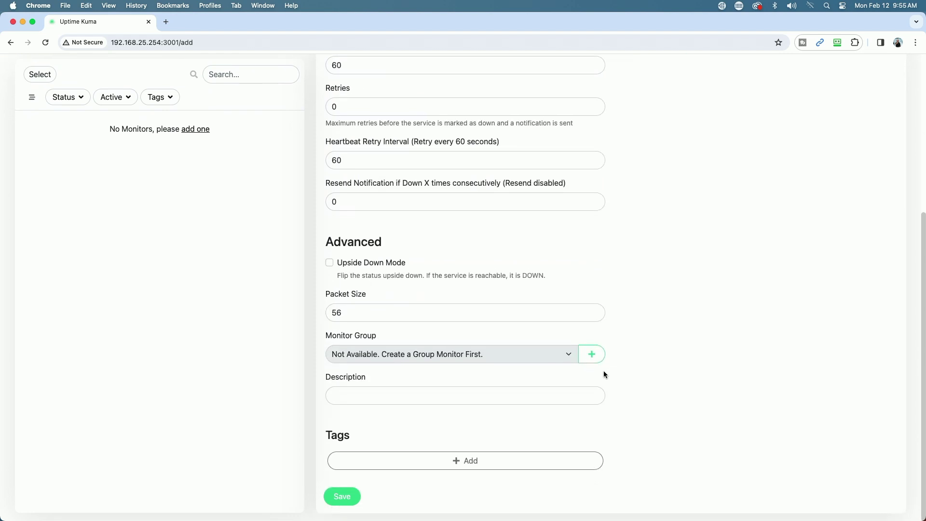
Save the DS216 monitor and check it reports Up at 100%
left_click(341, 497)
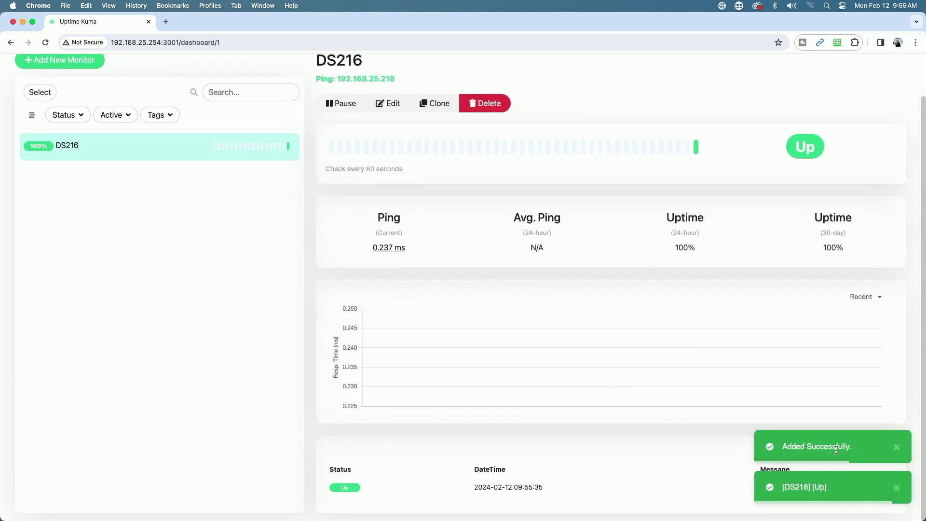
scroll(277, 229, "up", 2)
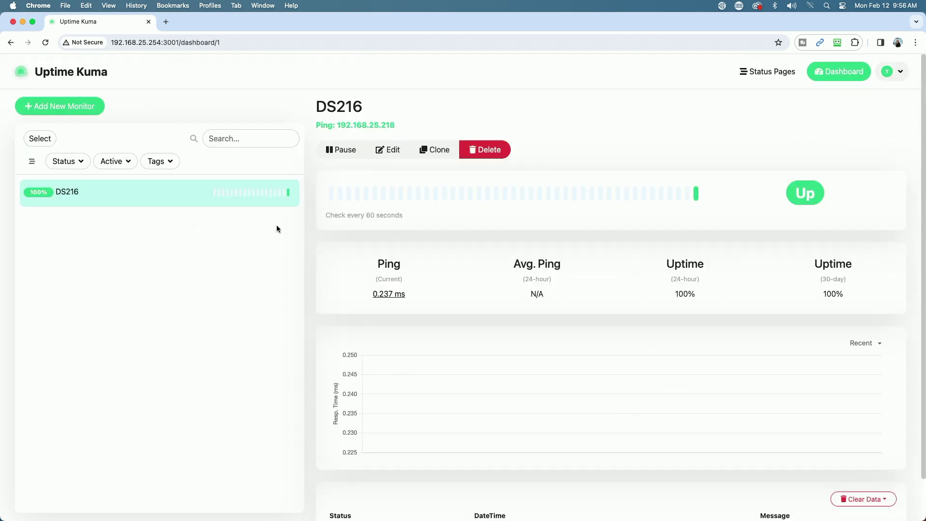